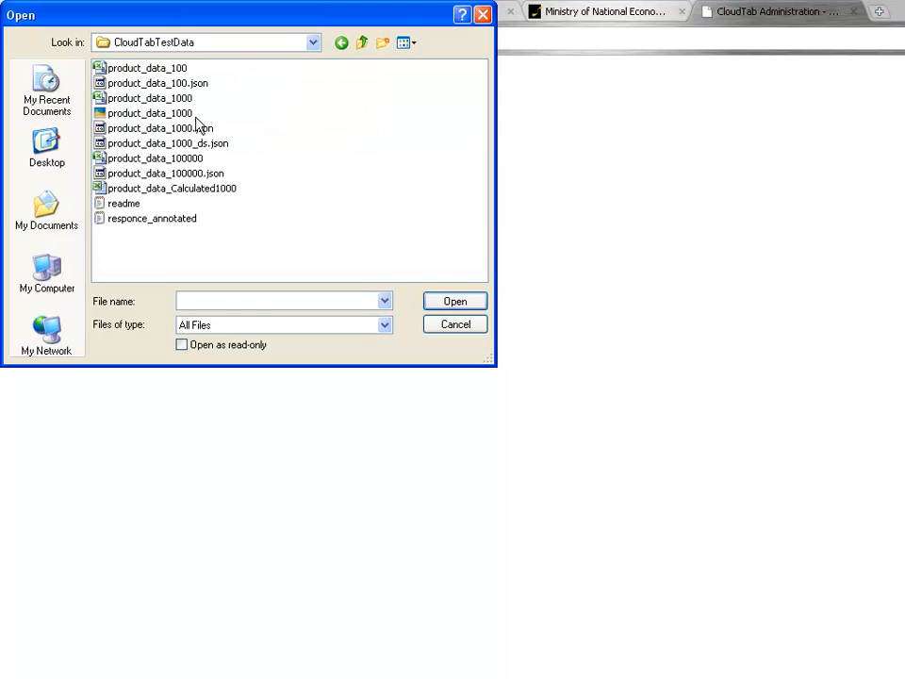
# Choose product_data_1000.csv from the CloudTabTestData folder and submit it for upload
pyautogui.click(164, 100)
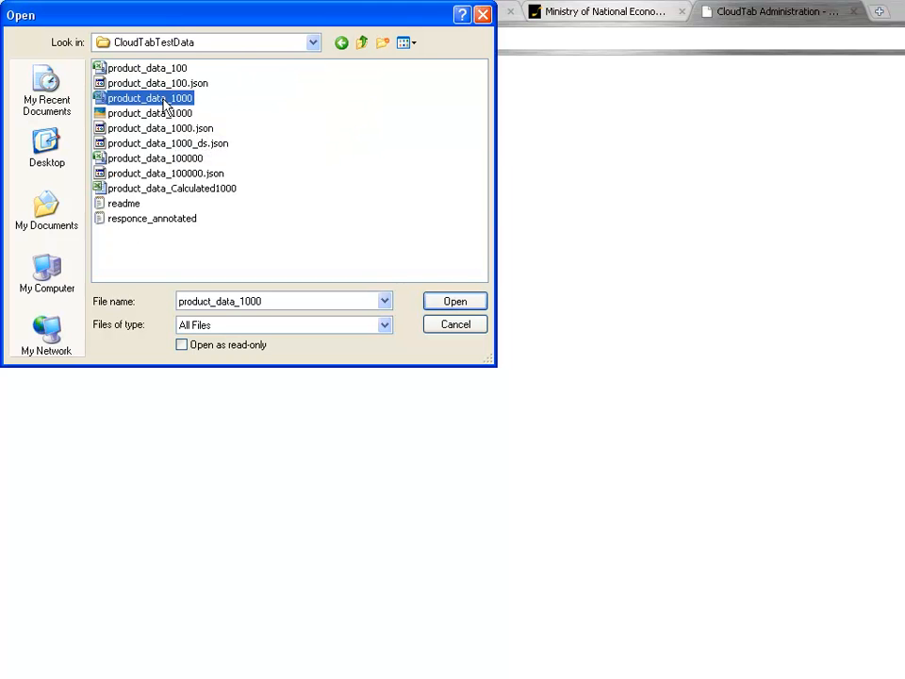
pyautogui.click(450, 302)
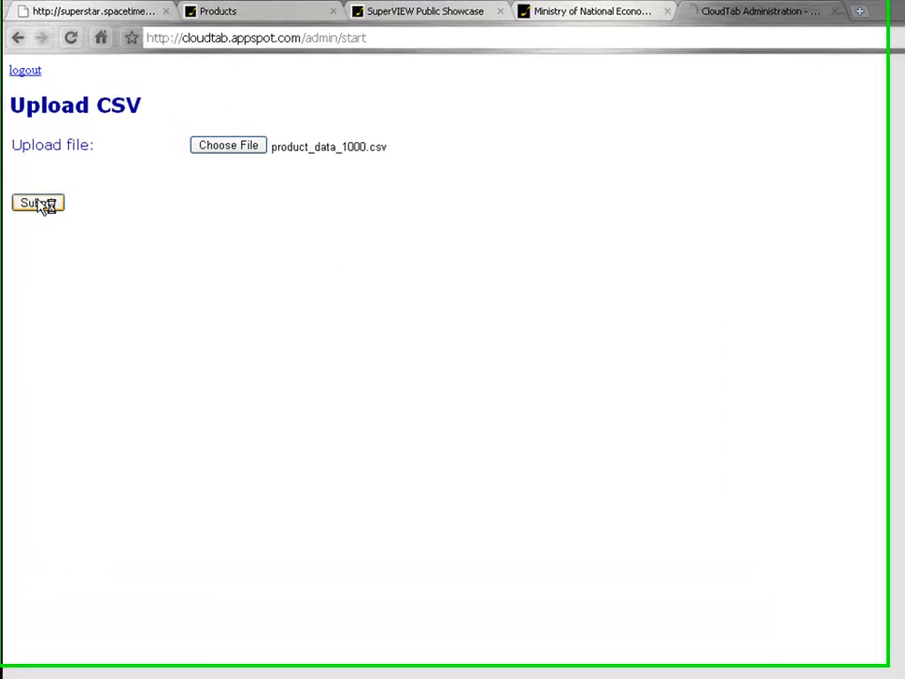
pyautogui.click(44, 165)
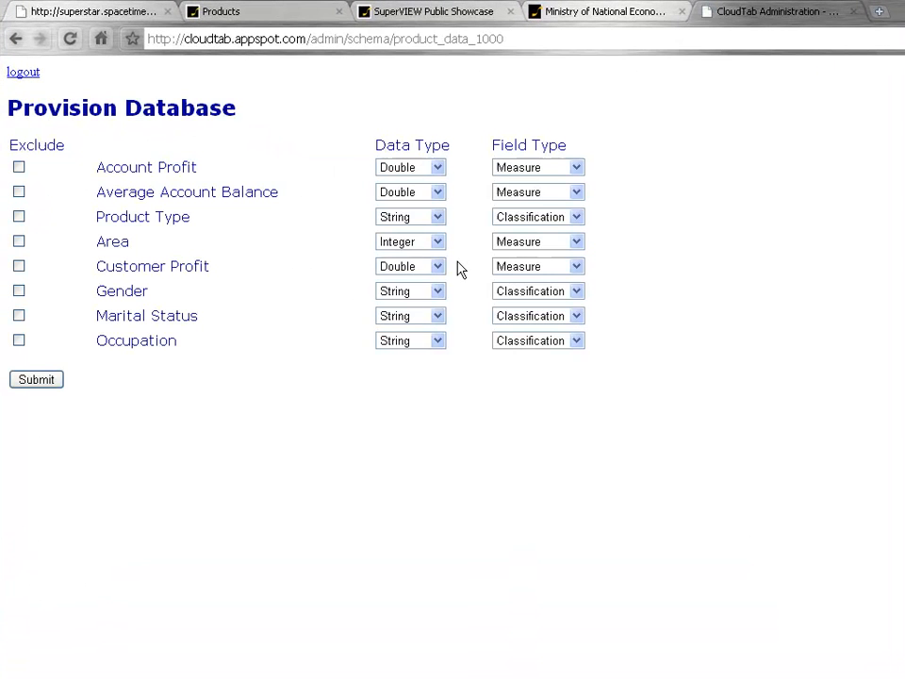
# Set the Area field's data type to String, exclude it, and submit the schema to provision the database
pyautogui.click(436, 244)
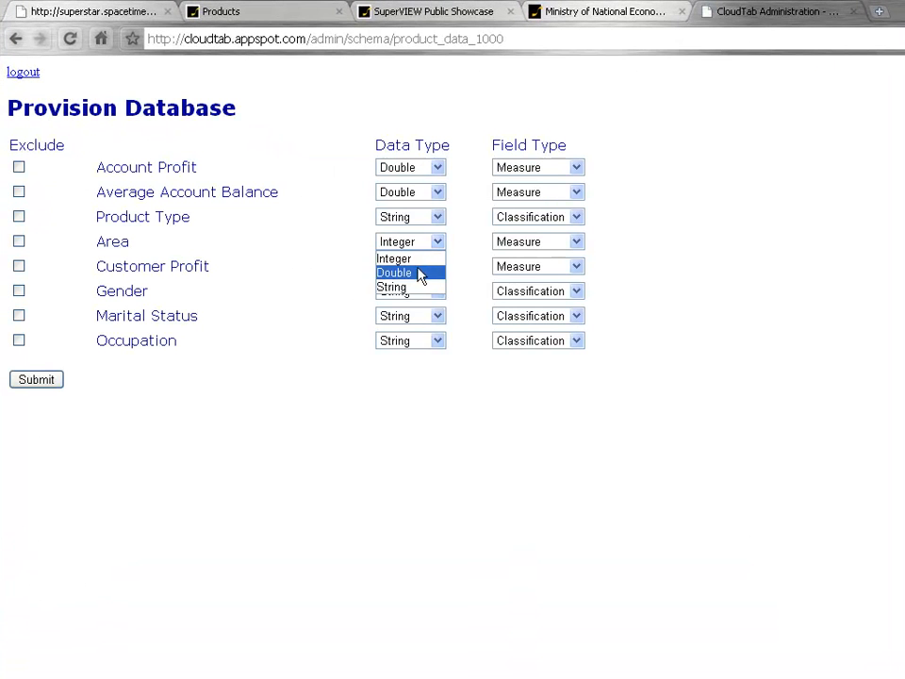
pyautogui.click(406, 287)
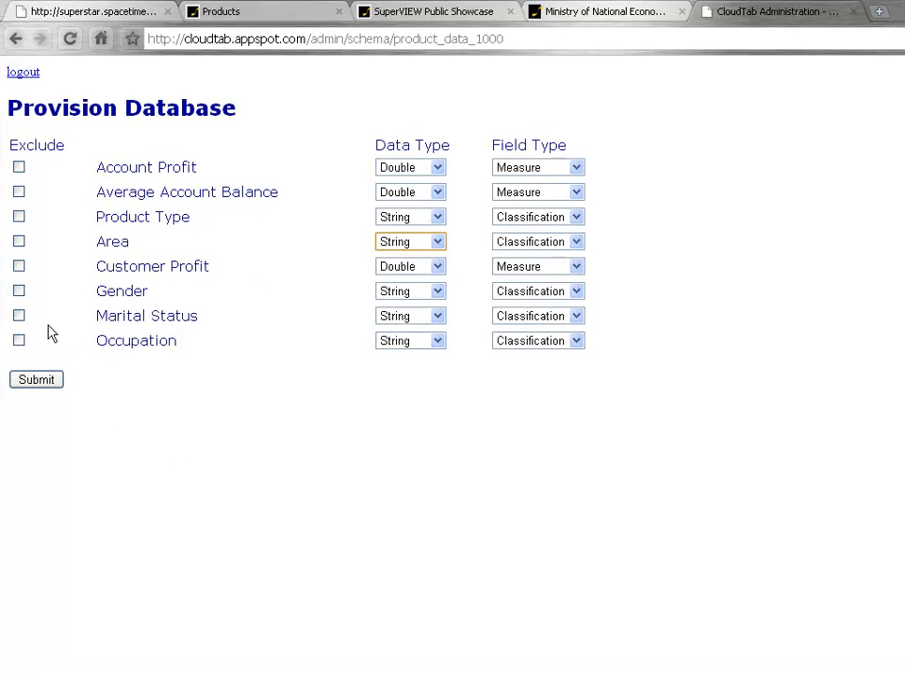
pyautogui.click(19, 242)
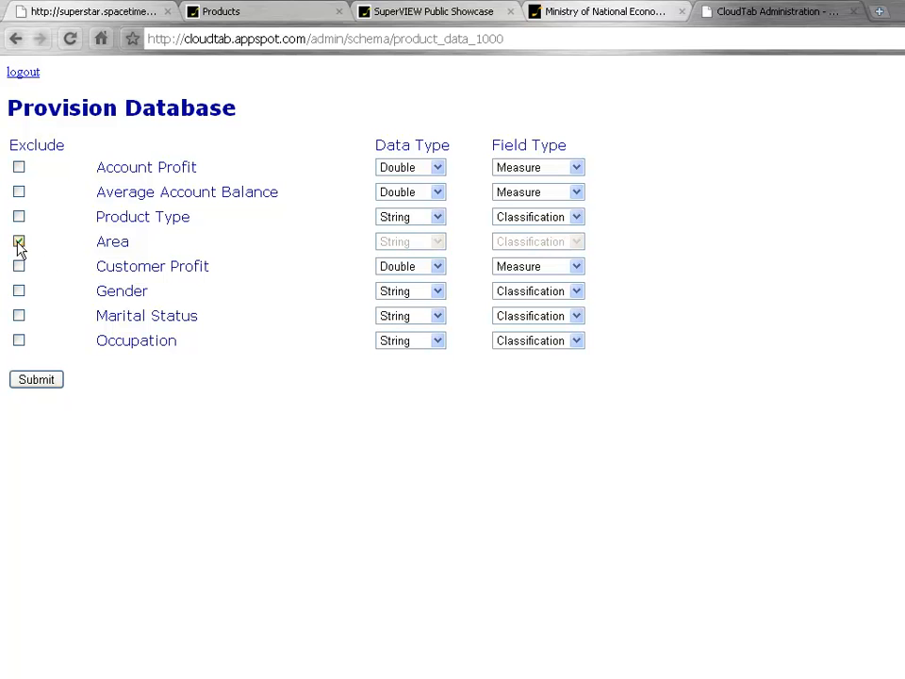
pyautogui.click(36, 382)
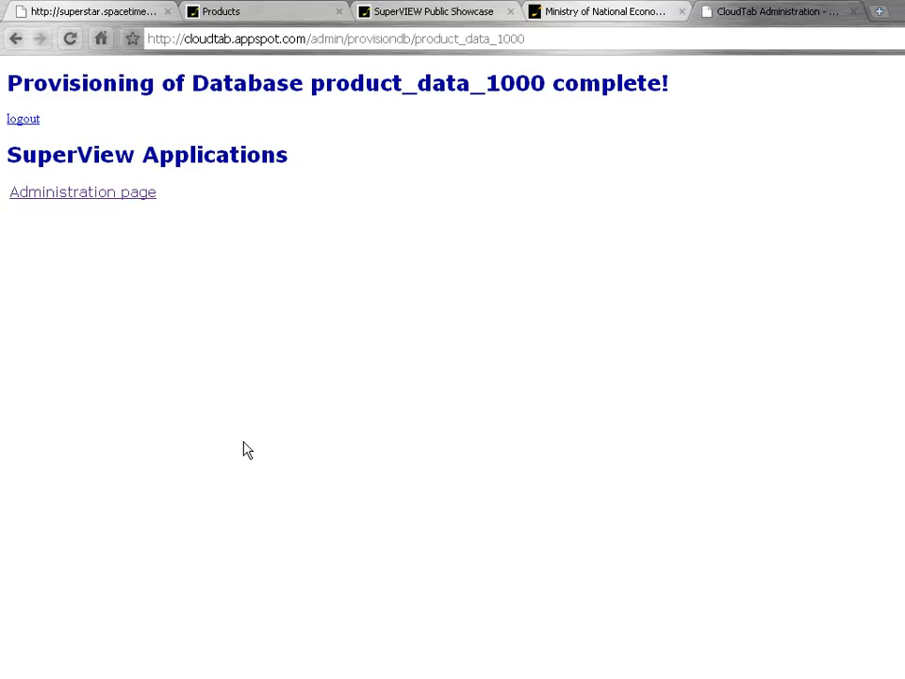
# Go to the administration functions and open the template configuration form
pyautogui.click(60, 195)
pyautogui.click(110, 215)
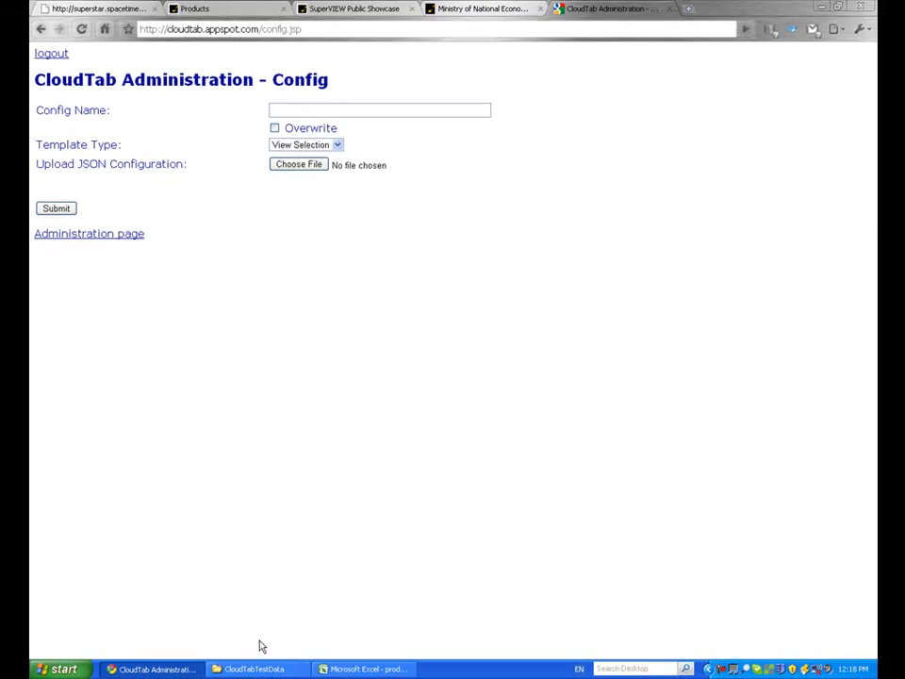
# View product_data_1000.json from the CloudTabTestData folder in Notepad, making Notepad the chosen program for JSON files, and close it
pyautogui.click(257, 665)
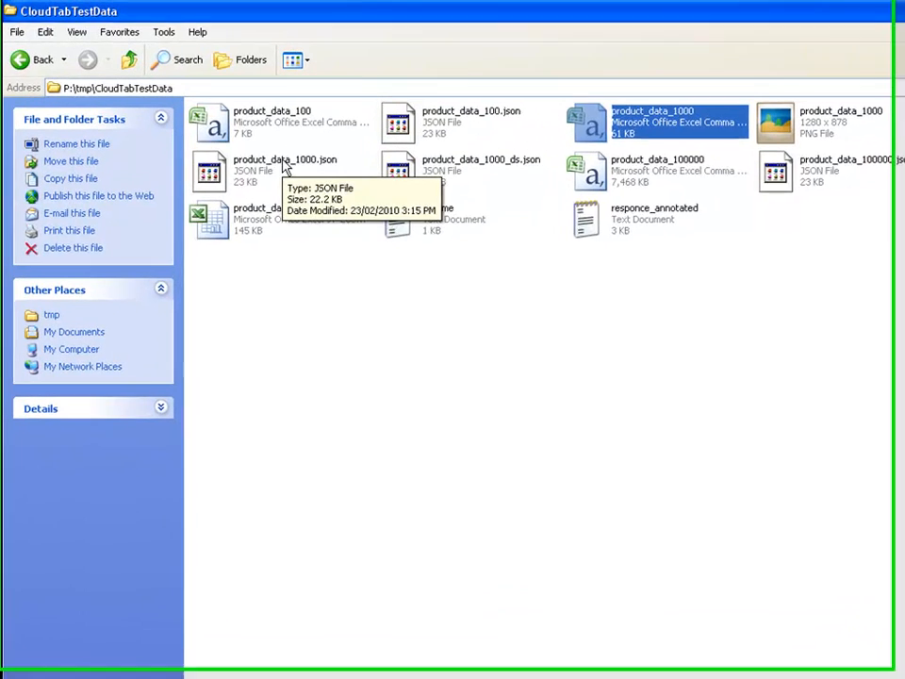
pyautogui.rightClick(246, 128)
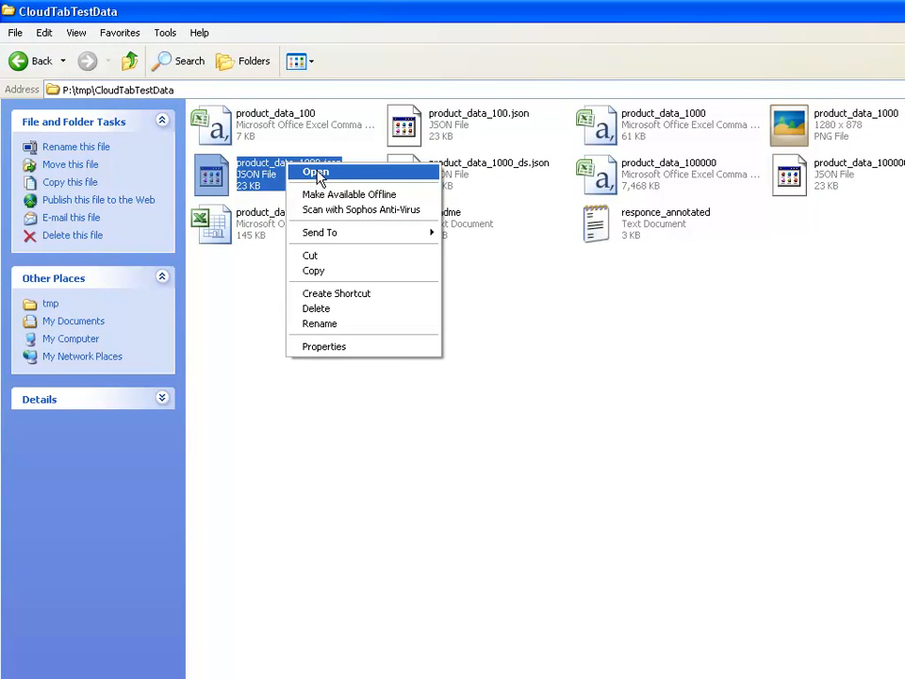
pyautogui.click(316, 174)
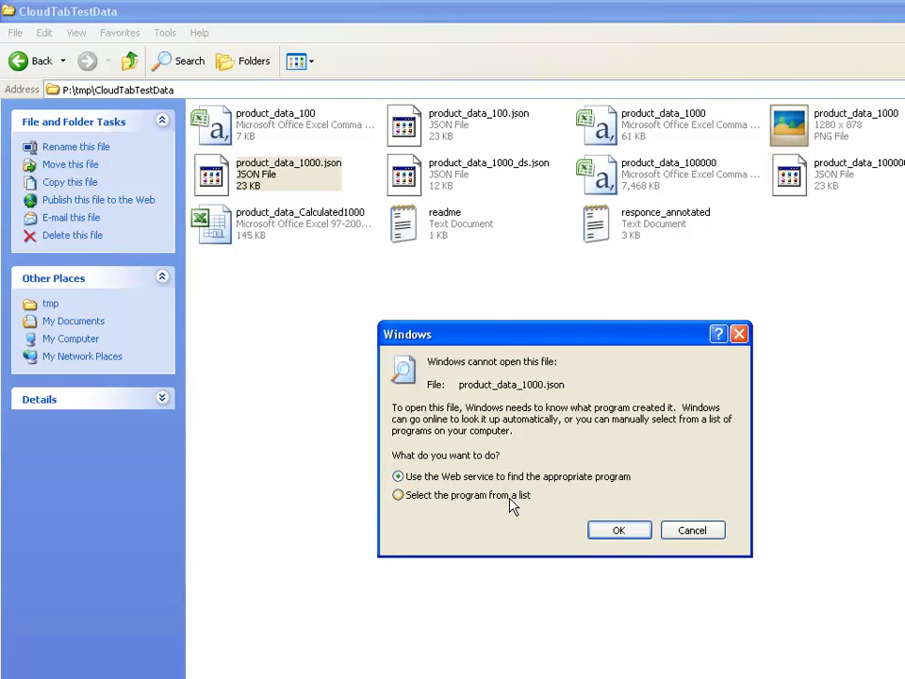
pyautogui.click(397, 495)
pyautogui.click(617, 532)
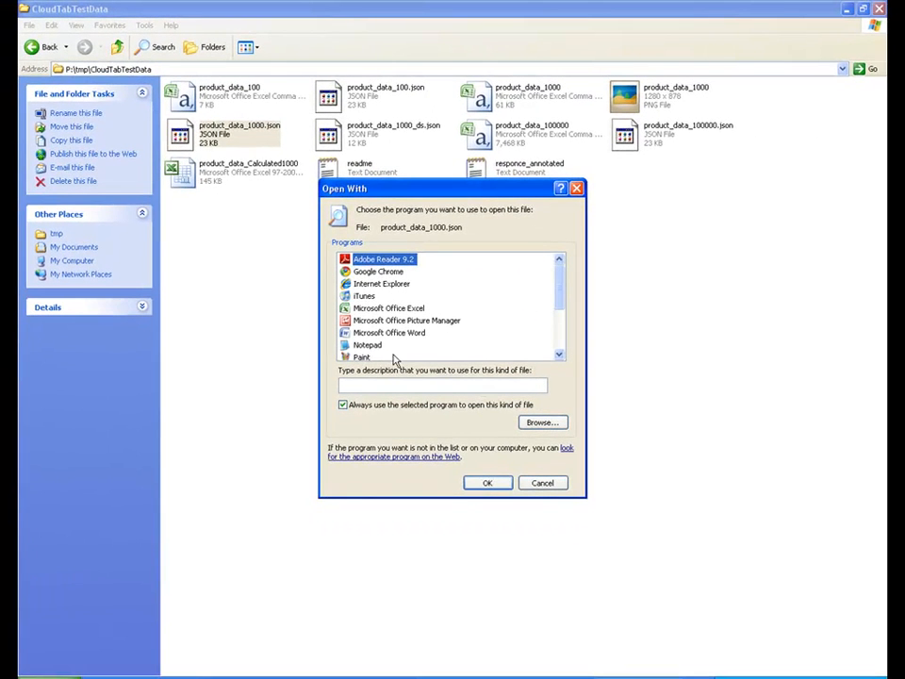
pyautogui.doubleClick(368, 345)
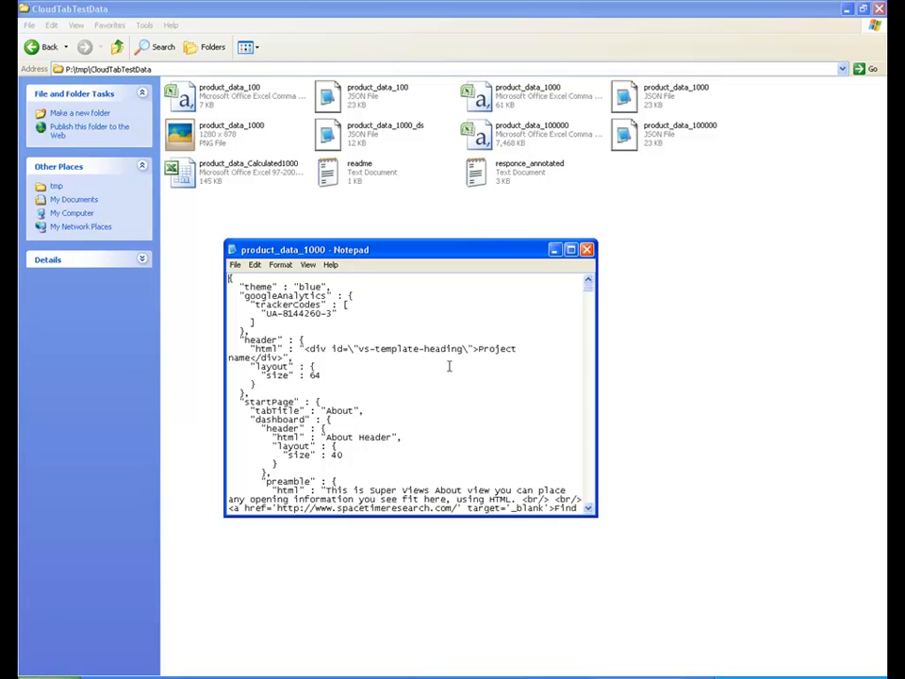
pyautogui.click(586, 251)
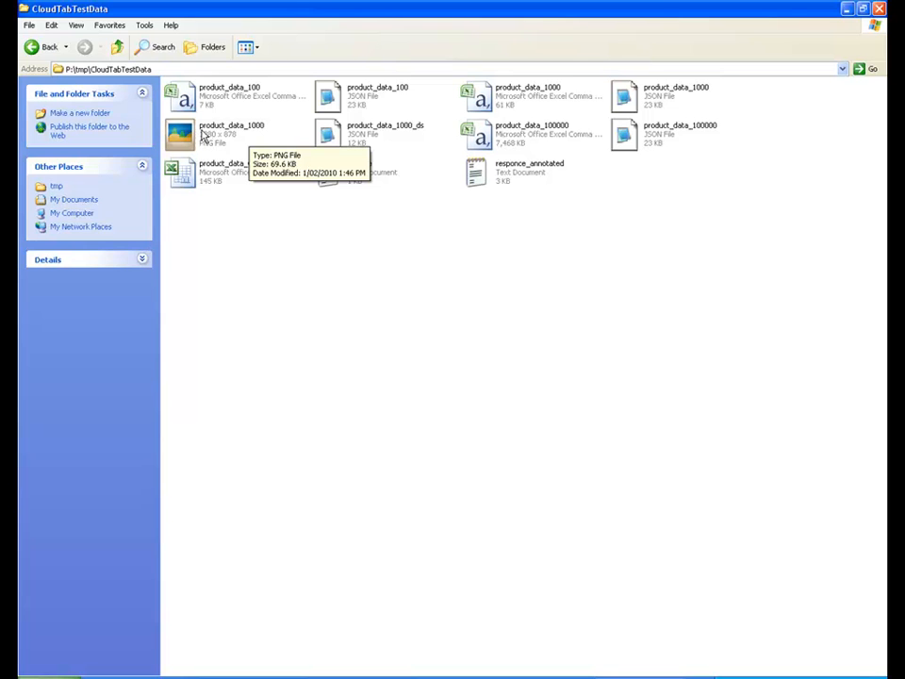
# View the product_data_1000 PNG image of the sample report and close the image viewer
pyautogui.click(202, 135)
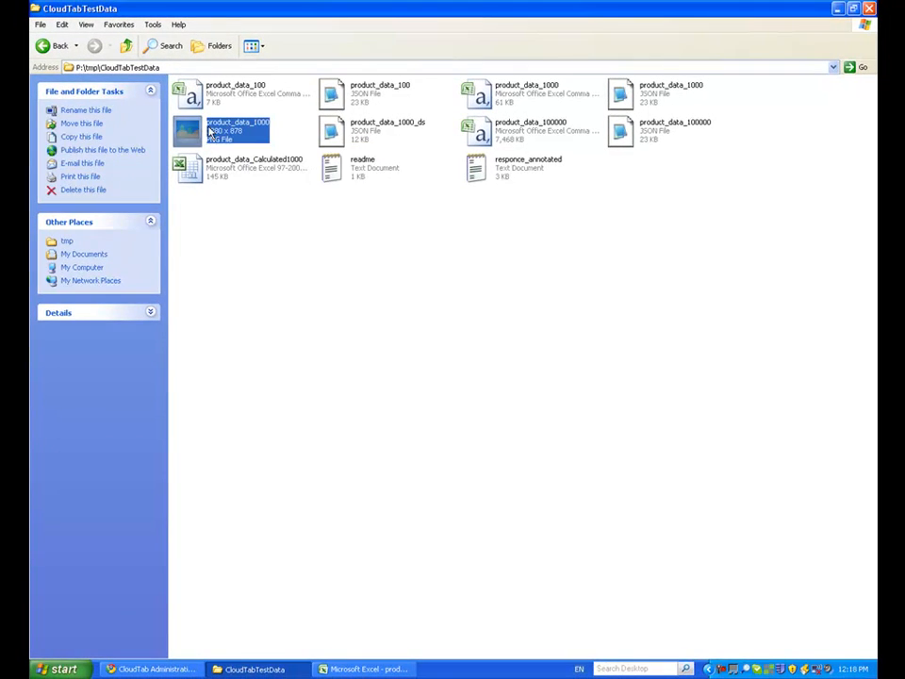
pyautogui.doubleClick(204, 132)
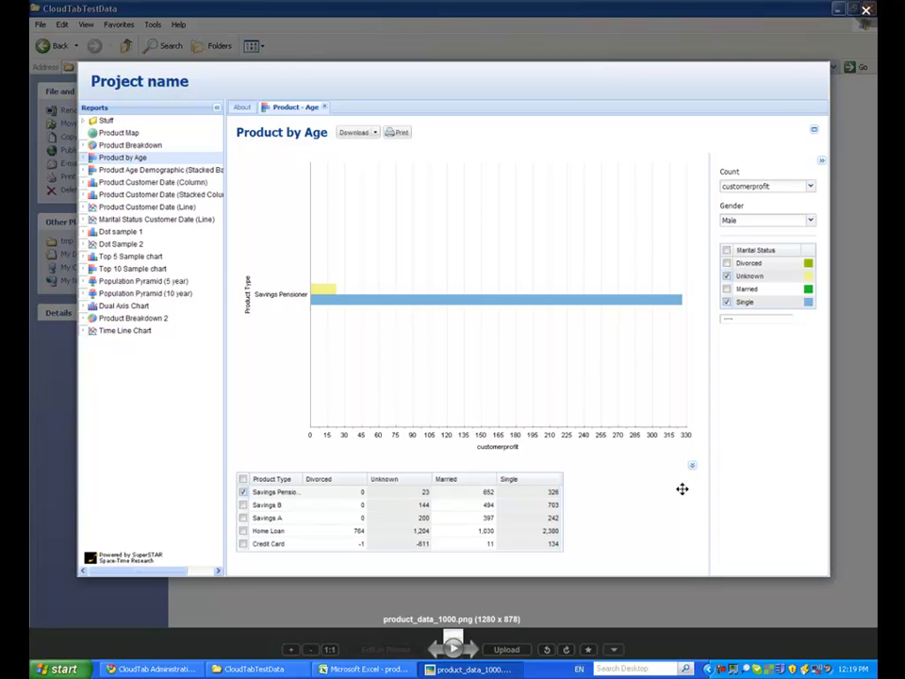
pyautogui.rightClick(453, 671)
pyautogui.click(467, 657)
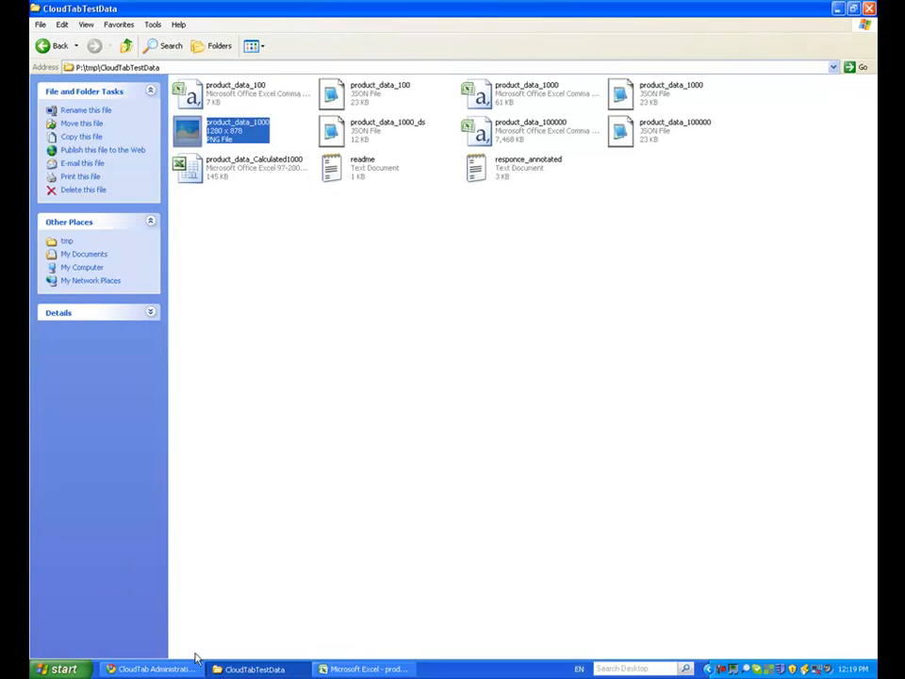
# Back in the browser, submit a View Selection configuration named productdata_1000 with product_data_1000.json as its JSON file
pyautogui.click(158, 666)
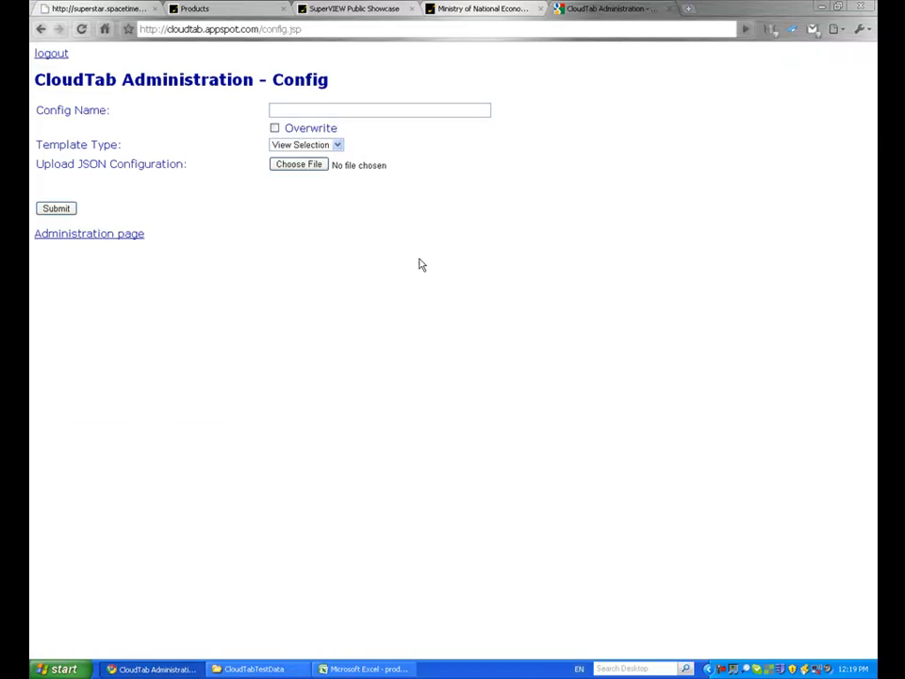
pyautogui.click(334, 109)
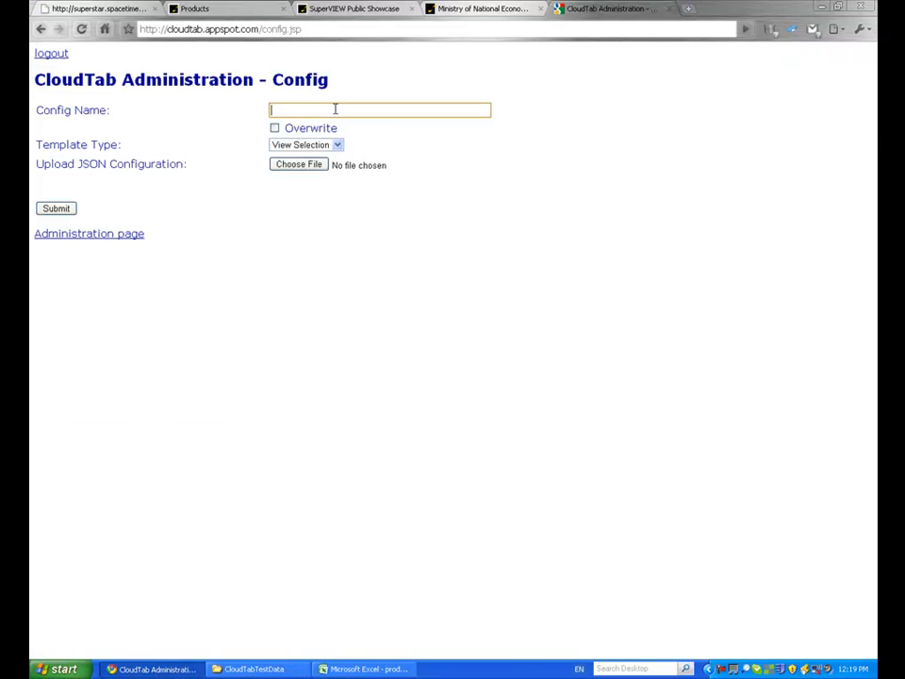
pyautogui.write('productdata_1000')
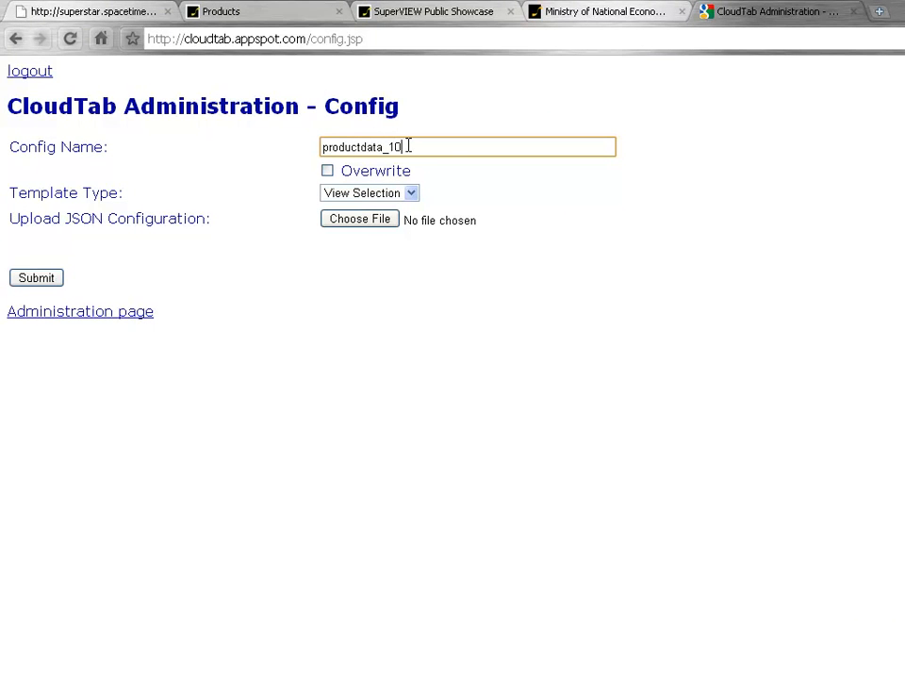
pyautogui.click(387, 221)
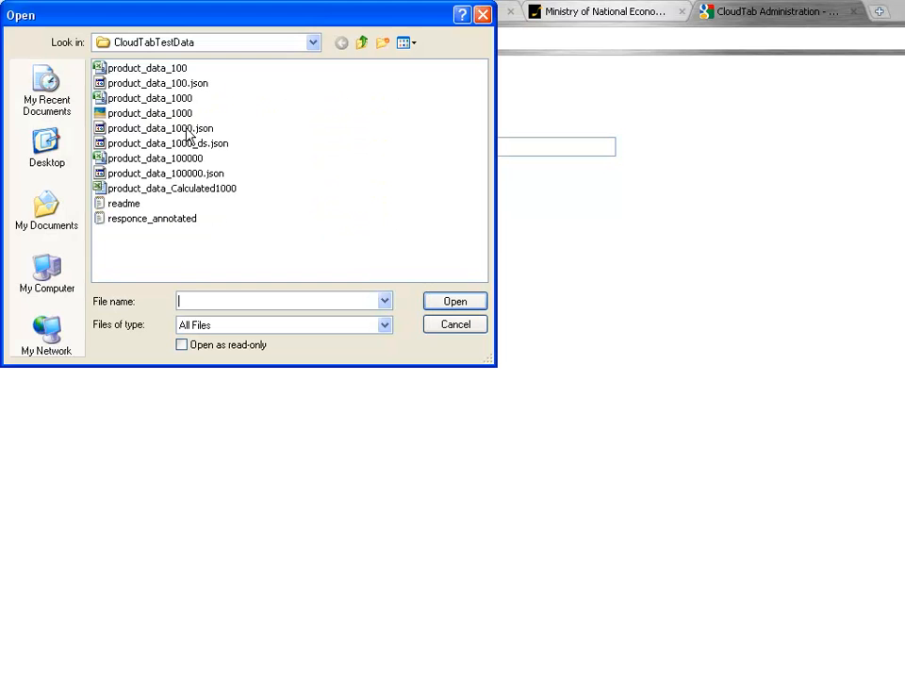
pyautogui.click(191, 130)
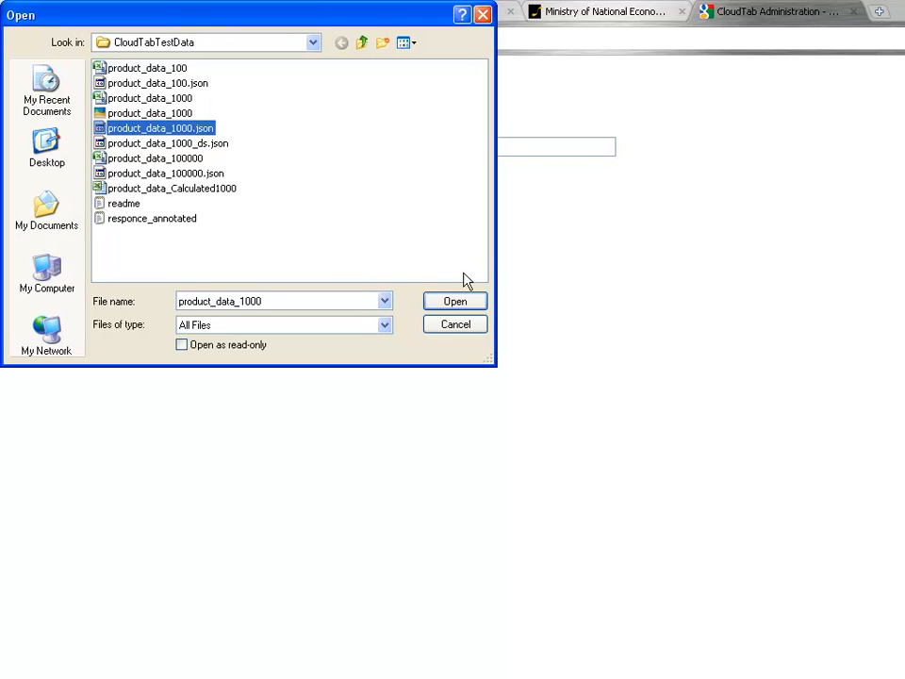
pyautogui.click(457, 302)
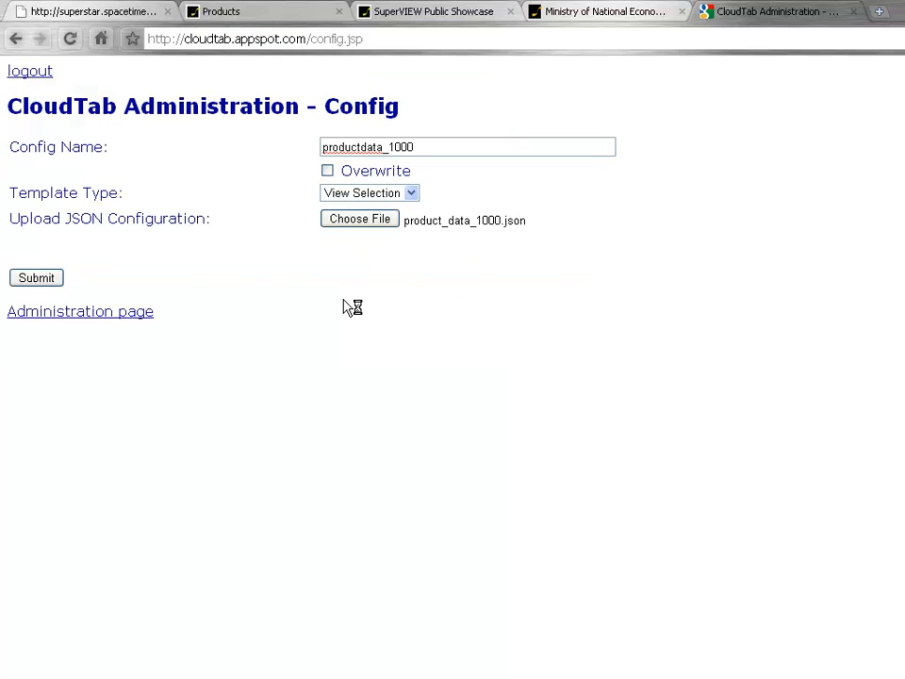
pyautogui.click(47, 285)
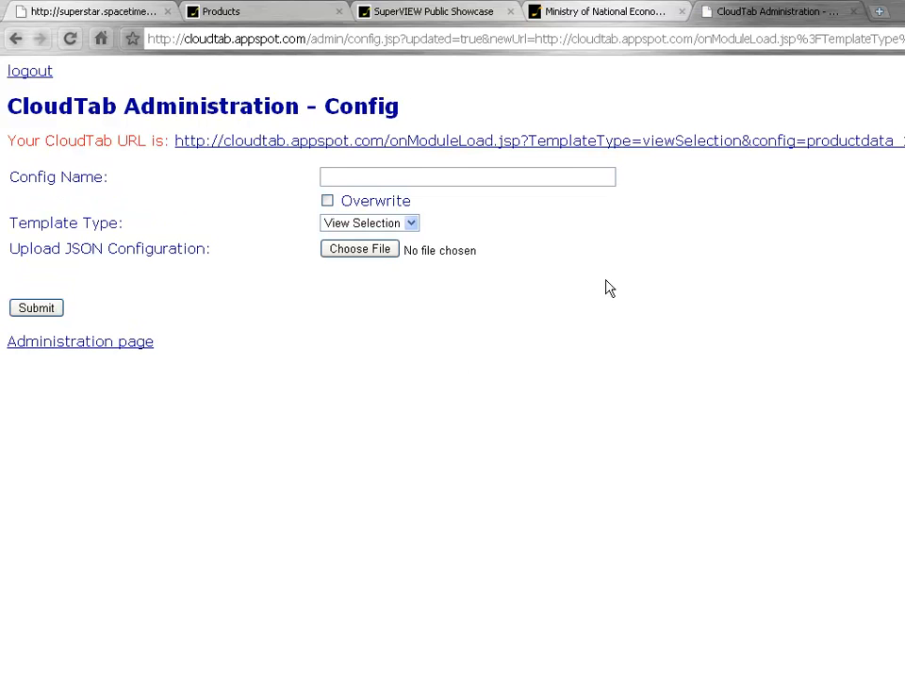
# Open the Product by Age report from the generated CloudTab URL and filter it to marital status Married and gender Female
pyautogui.click(771, 146)
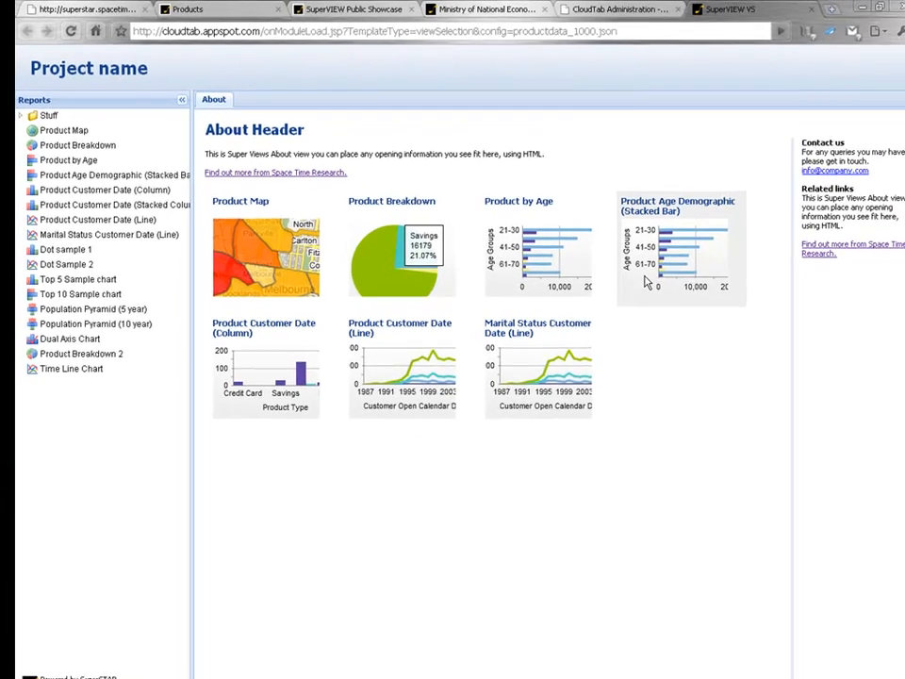
pyautogui.click(60, 161)
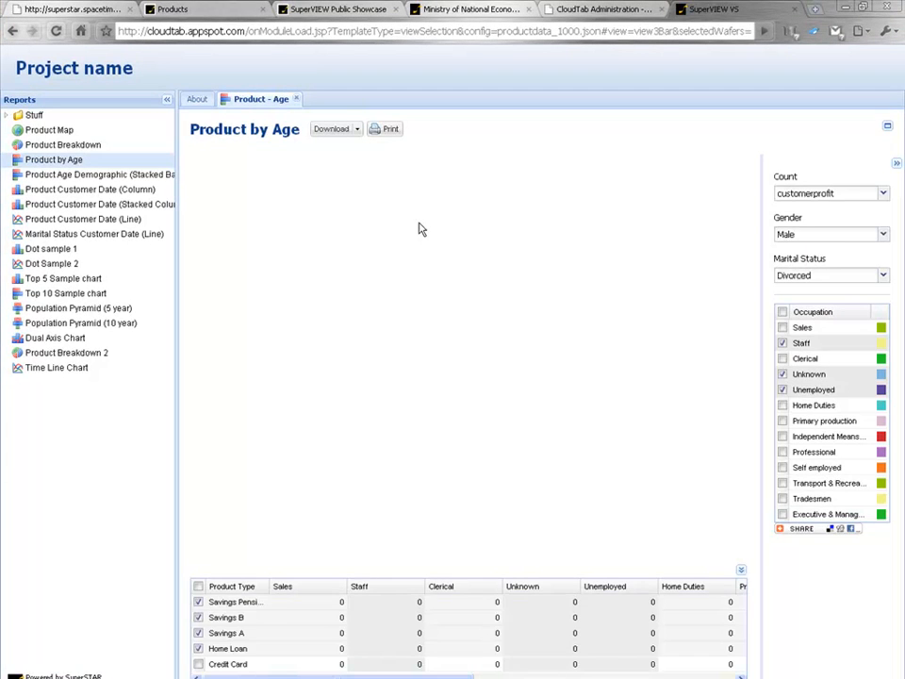
pyautogui.click(883, 276)
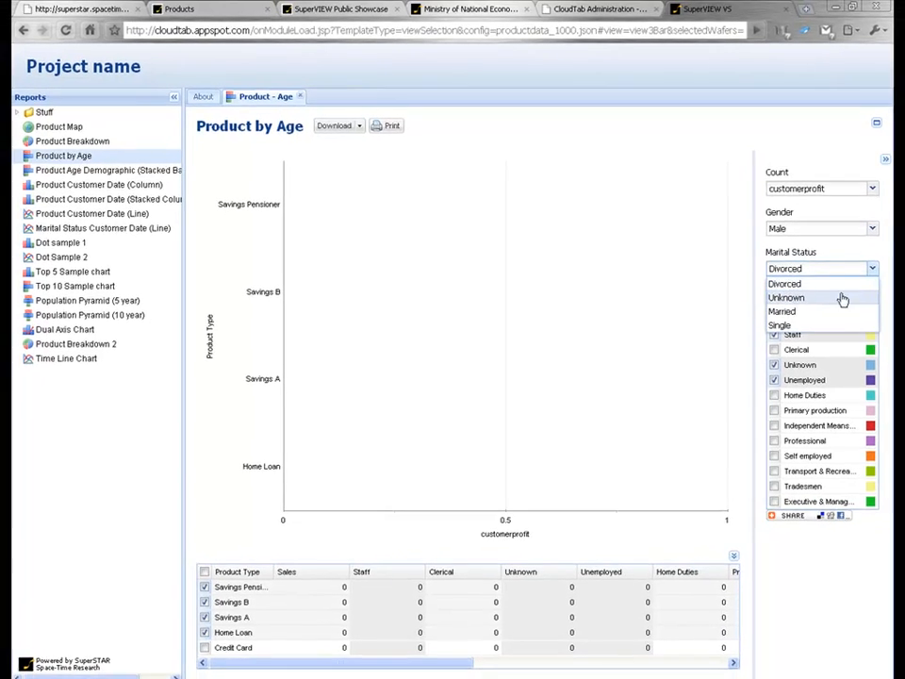
pyautogui.click(838, 312)
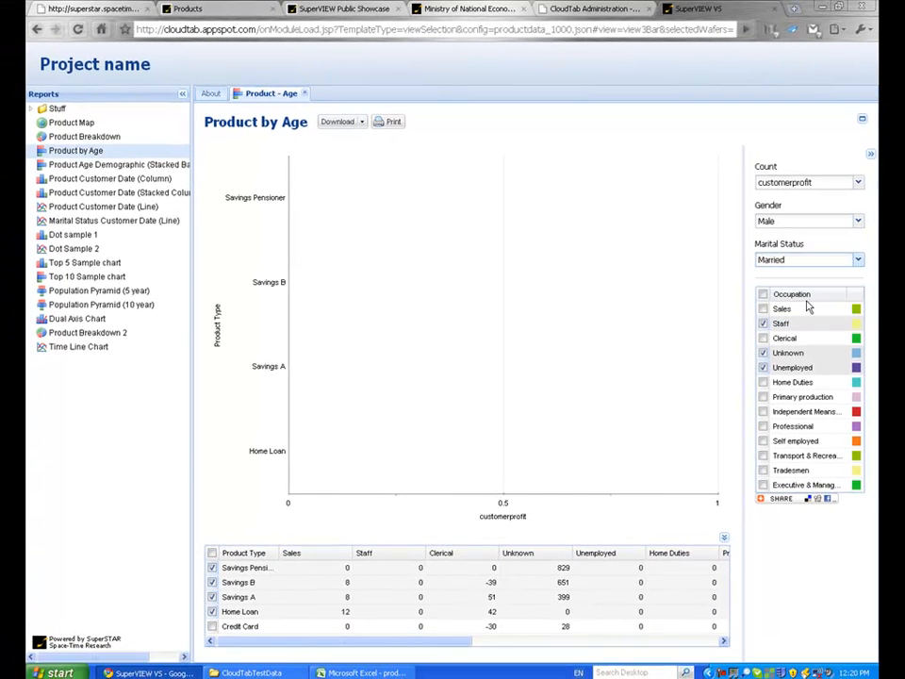
pyautogui.click(857, 221)
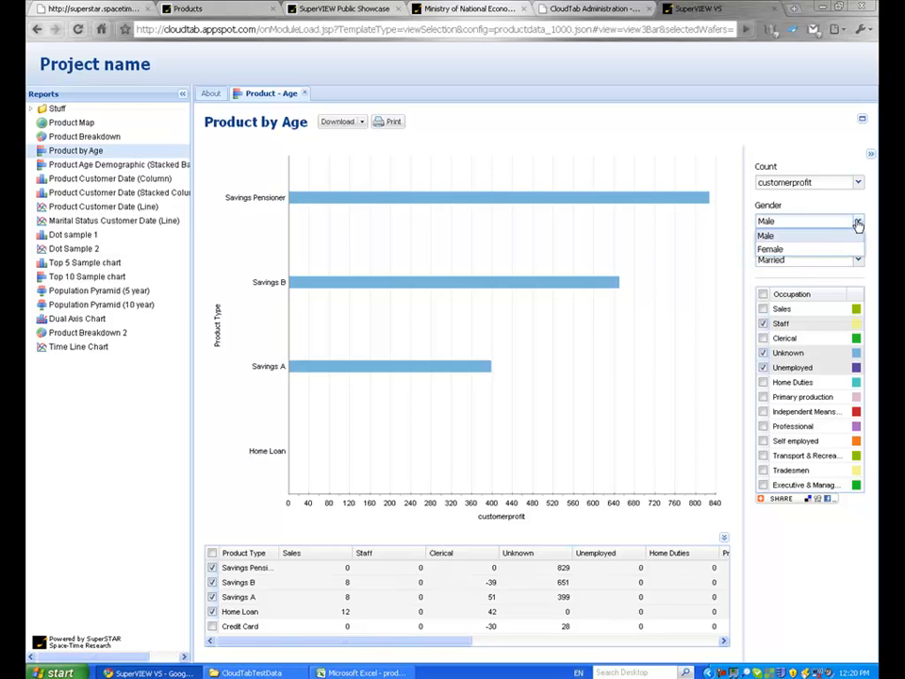
pyautogui.click(795, 252)
# Add the Clerical and Sales occupations to the Product by Age chart, keeping Staff, Unknown and Unemployed selected
pyautogui.click(763, 353)
pyautogui.click(763, 338)
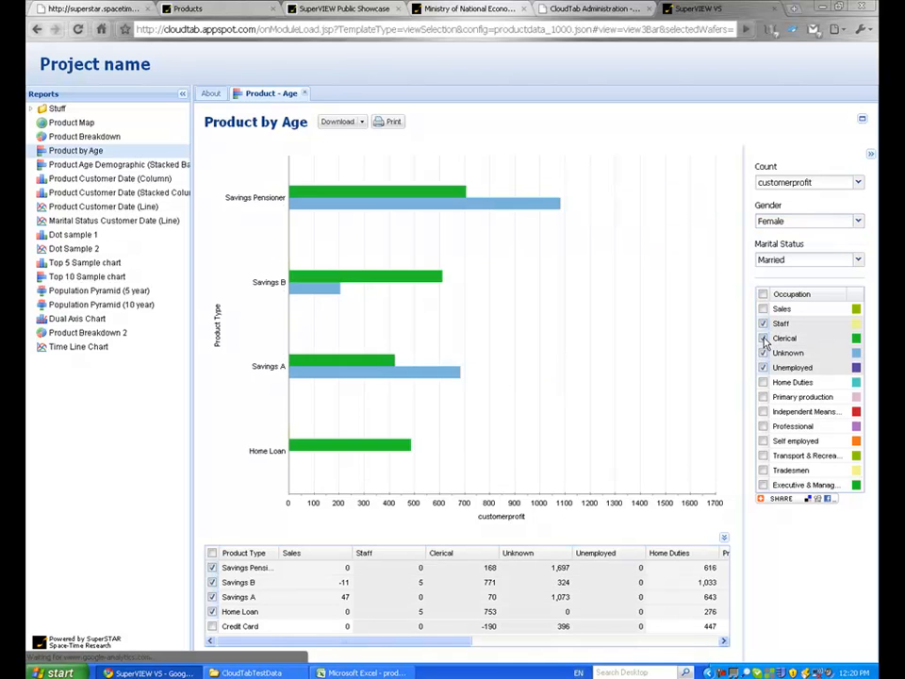
pyautogui.click(763, 323)
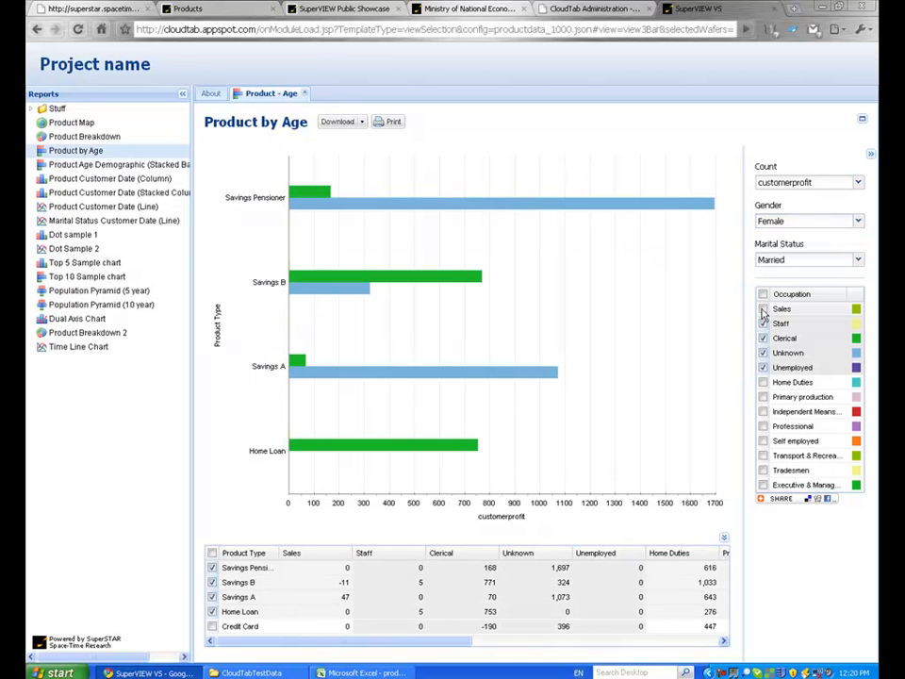
pyautogui.click(763, 309)
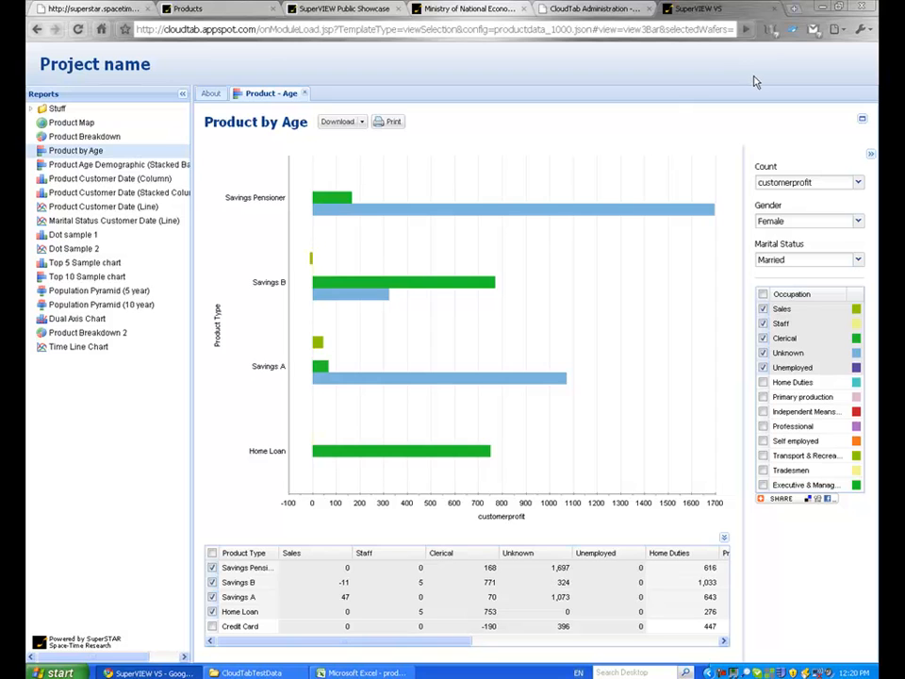
# Close the SuperVIEW report and return to the CloudTab administration functions
pyautogui.click(774, 10)
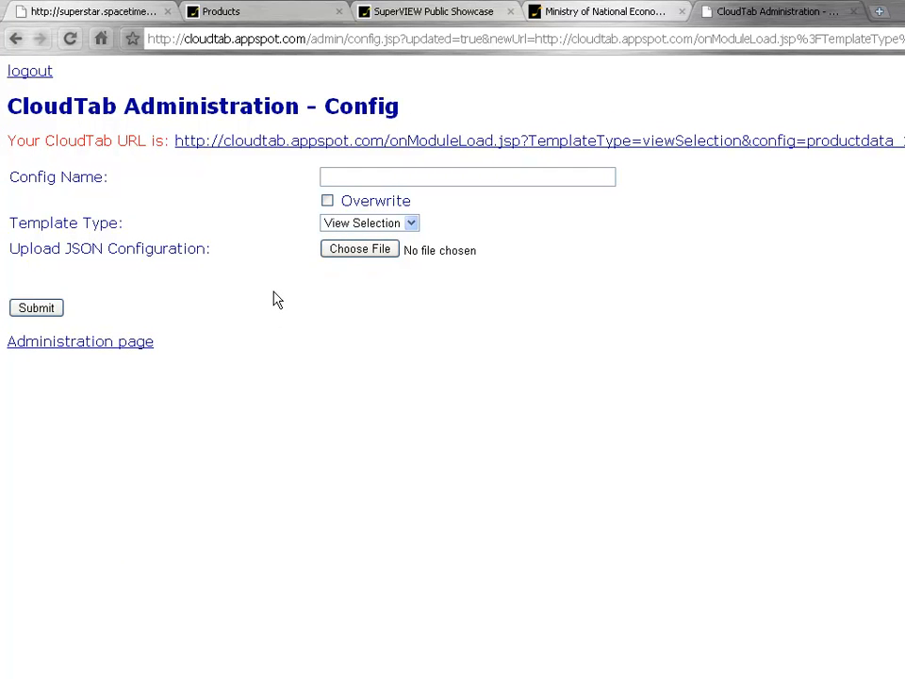
pyautogui.click(107, 351)
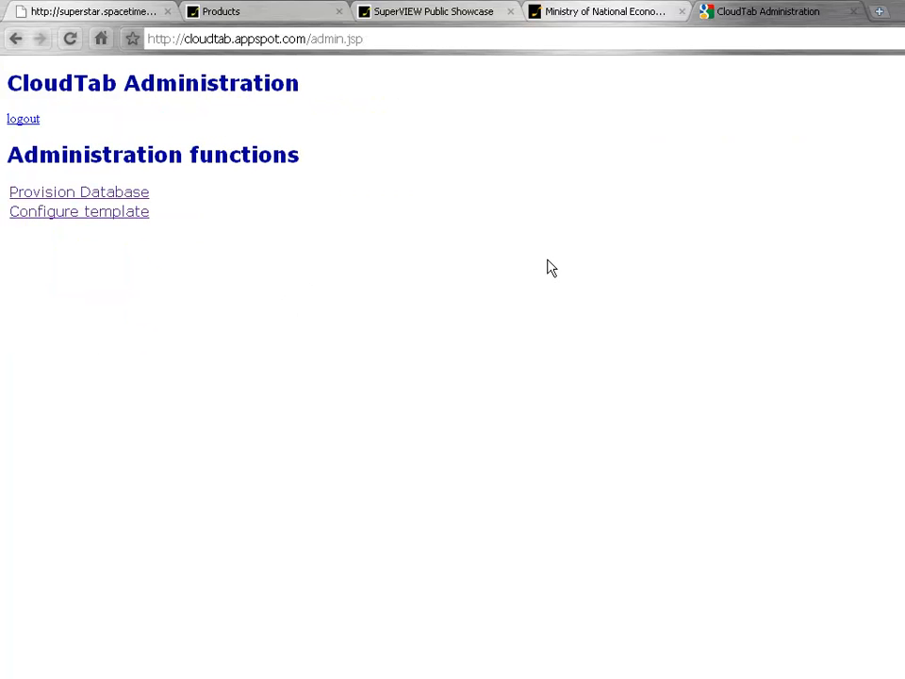